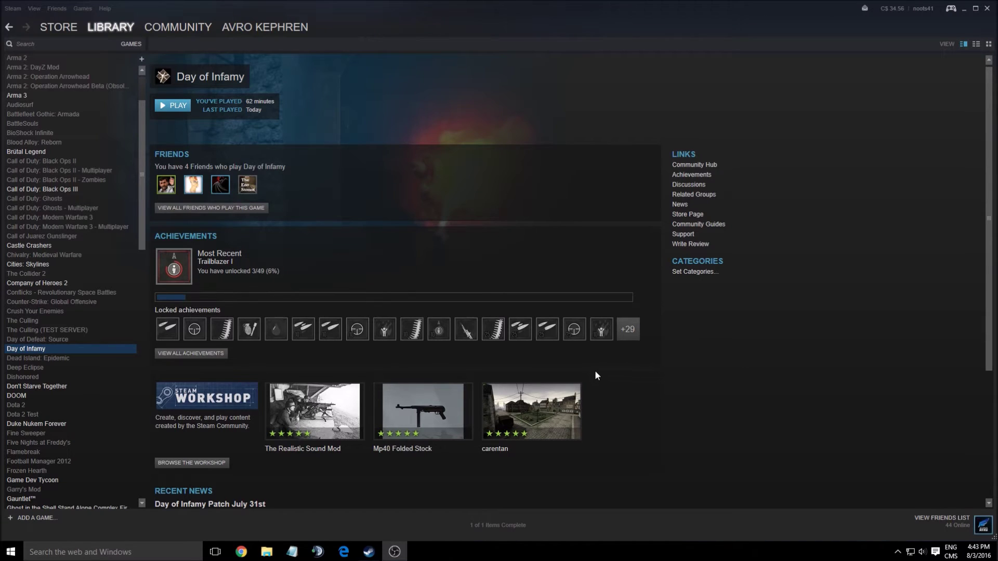
# - Open Day of Infamy's Steam Properties on the Local Files page and browse its install folder
pyautogui.rightClick(87, 347)
pyautogui.click(120, 489)
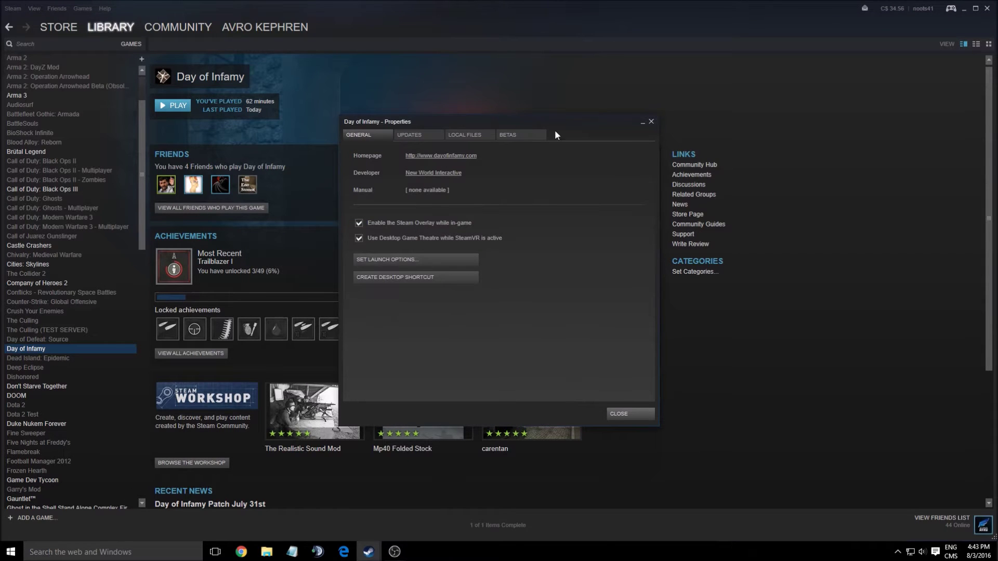
pyautogui.moveTo(554, 134); pyautogui.dragTo(516, 129)
pyautogui.click(371, 130)
pyautogui.click(439, 131)
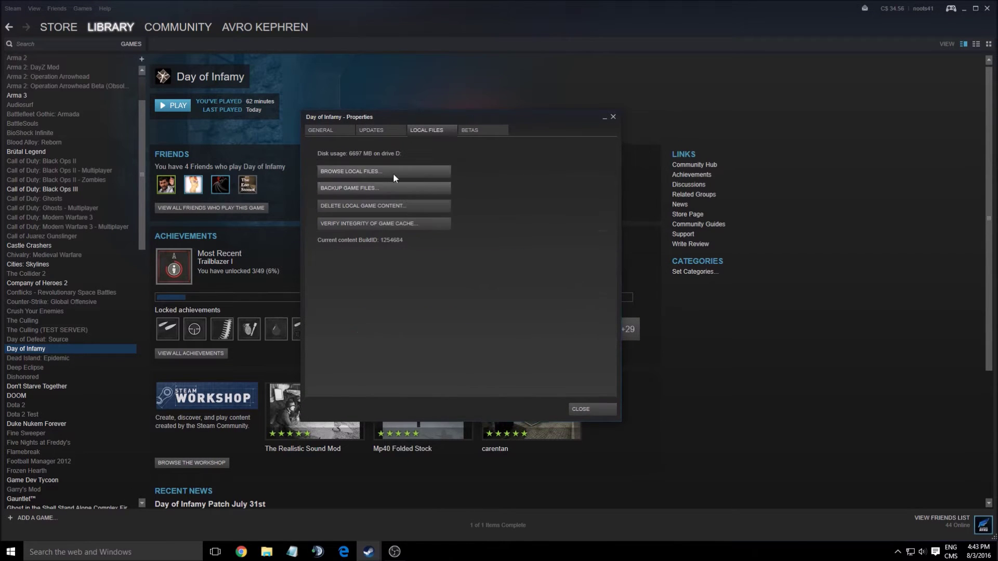
pyautogui.click(365, 168)
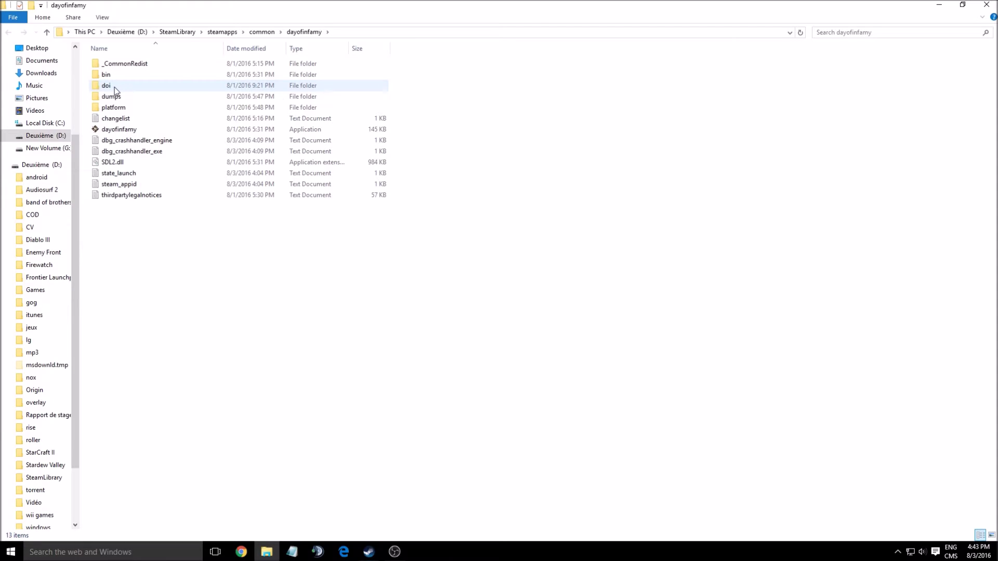
# - Open doi\cfg\config in Notepad and place the caret on its empty last line
pyautogui.doubleClick(115, 89)
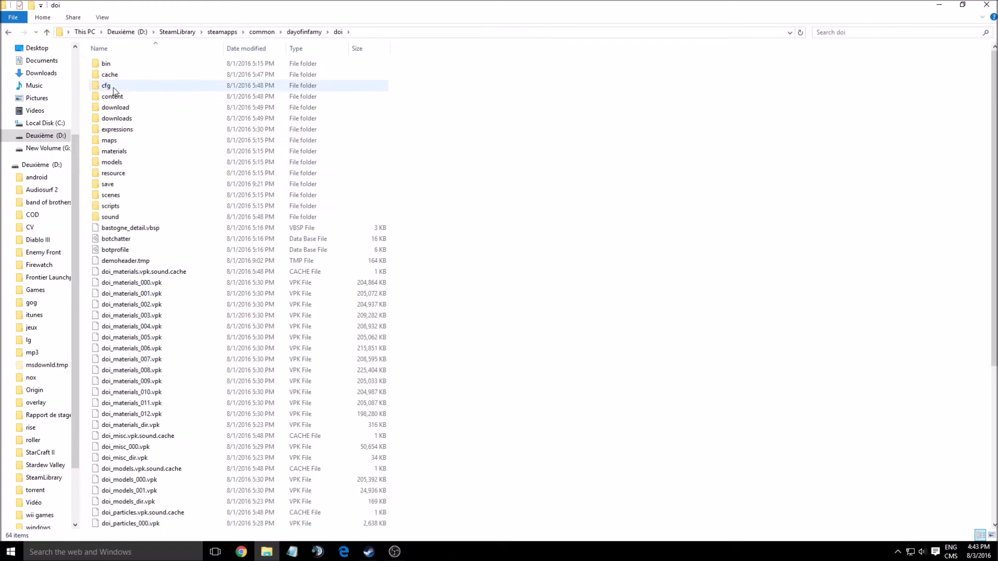
pyautogui.doubleClick(114, 87)
pyautogui.doubleClick(120, 63)
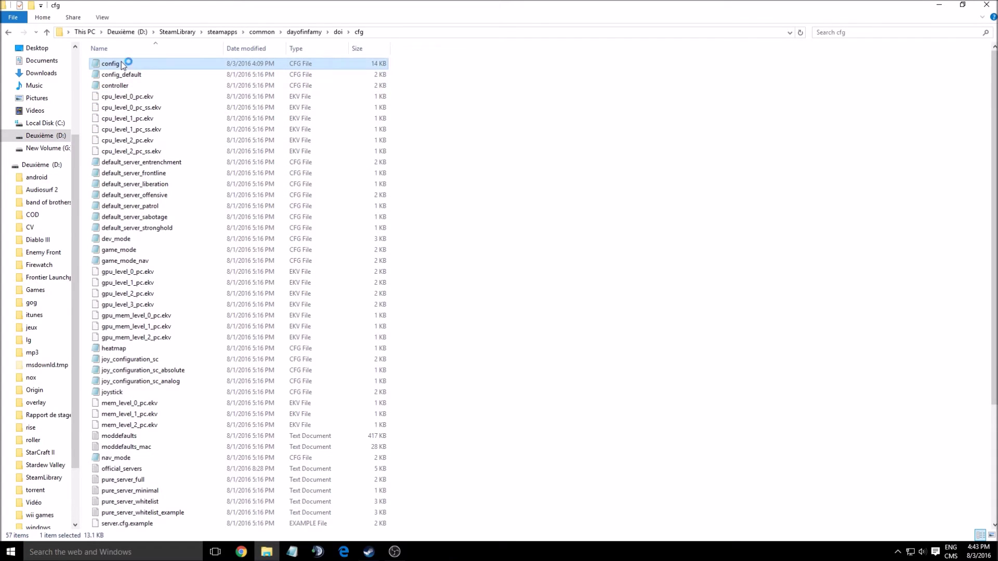
pyautogui.click(757, 54)
pyautogui.moveTo(735, 194); pyautogui.dragTo(488, 213)
pyautogui.moveTo(483, 134); pyautogui.dragTo(440, 115)
pyautogui.click(463, 343)
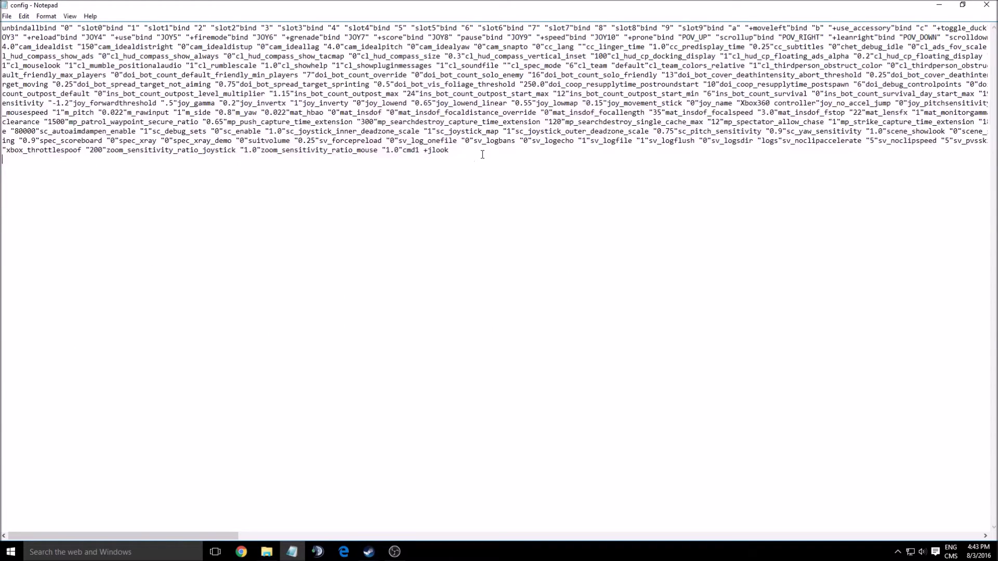
# - Save and close the config file, then view and dismiss its file properties
pyautogui.click(5, 16)
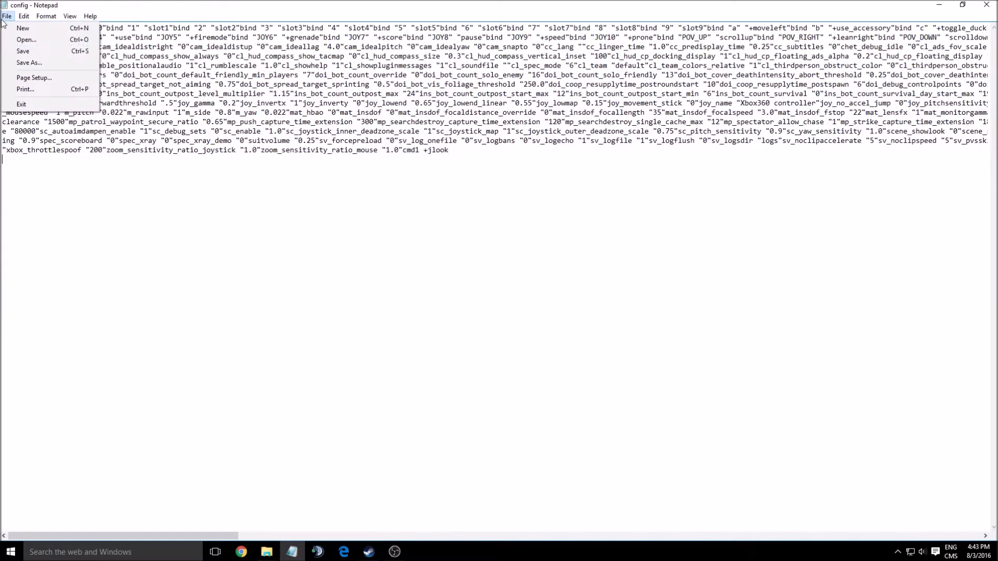
pyautogui.click(26, 52)
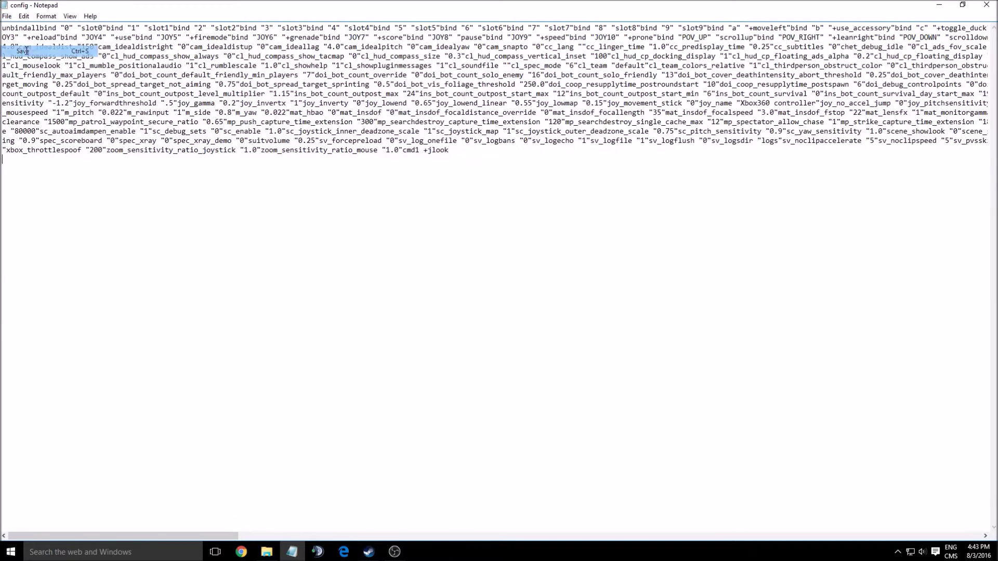
pyautogui.click(984, 6)
pyautogui.rightClick(141, 65)
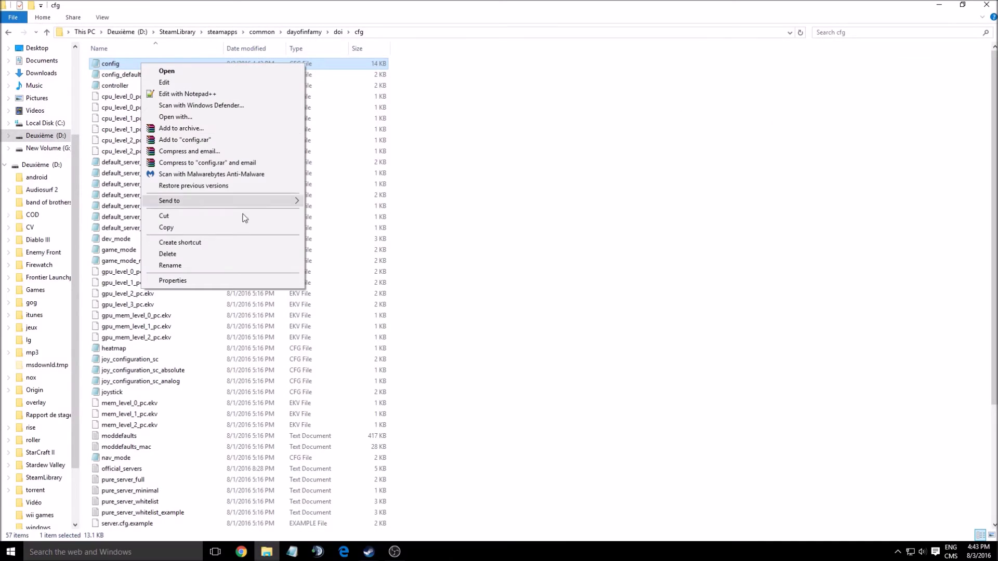
pyautogui.click(219, 281)
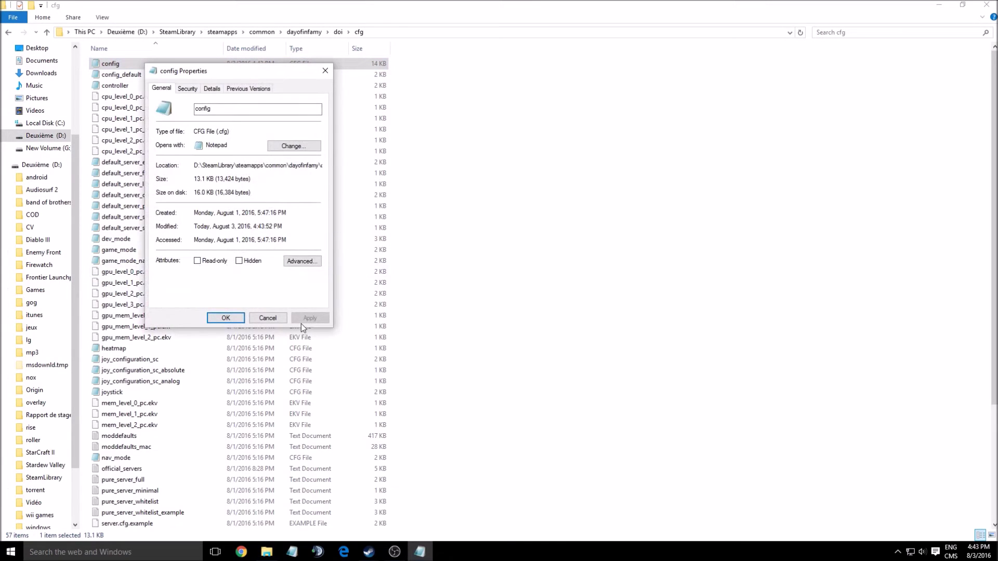
pyautogui.click(268, 317)
# - Close Explorer and the Properties dialog, launch Day of Infamy, and open its settings
pyautogui.click(986, 4)
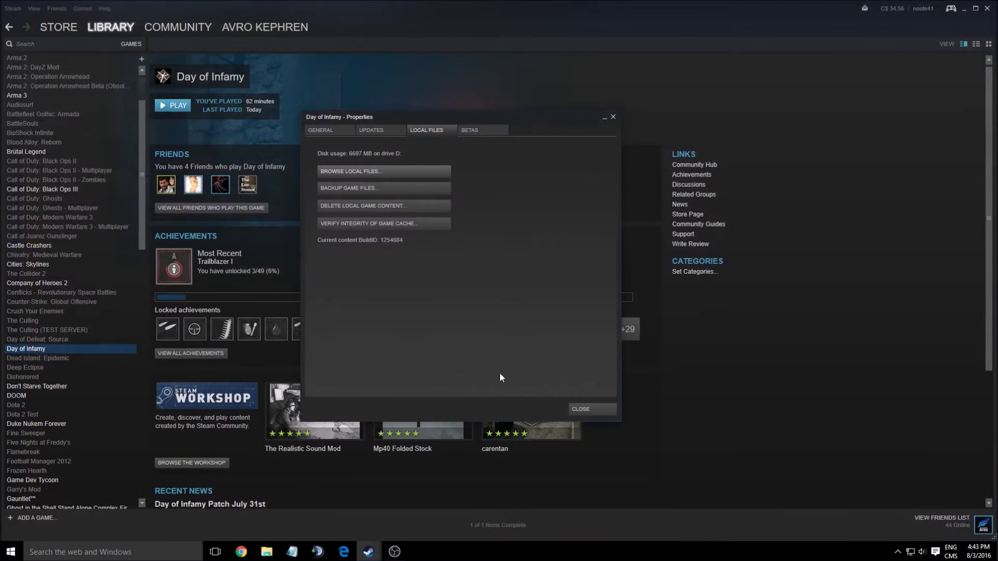
pyautogui.click(597, 408)
pyautogui.doubleClick(36, 349)
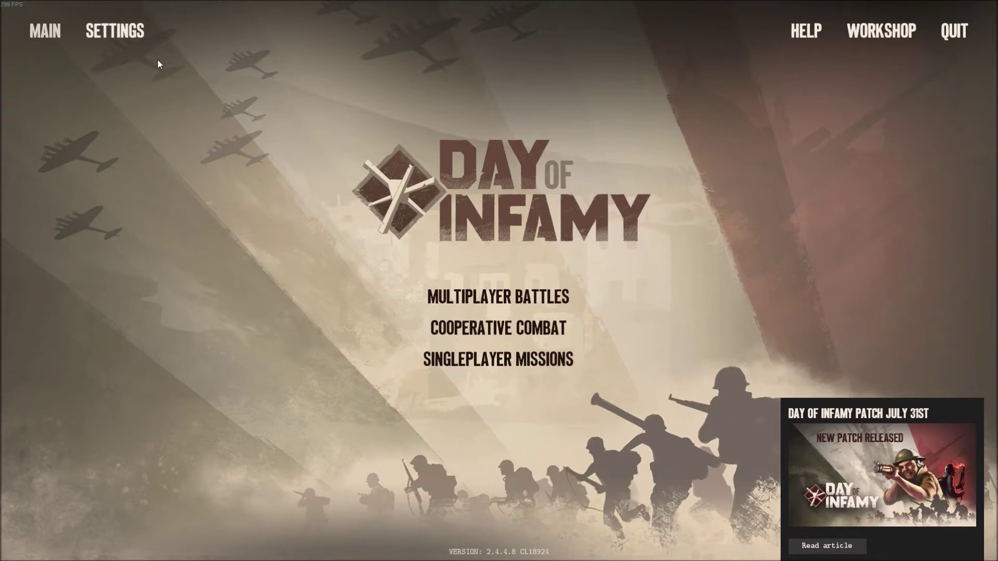
pyautogui.click(115, 31)
# - Switch to the Video settings and toggle the Soft Particles option
pyautogui.click(472, 83)
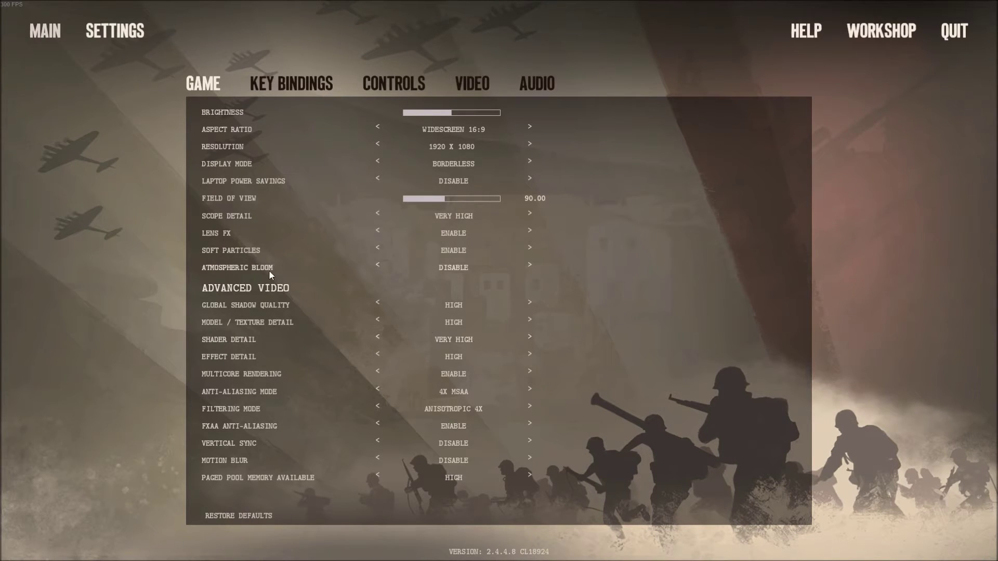
pyautogui.click(378, 249)
# - Toggle Lens FX, then briefly visit Controls and return to the Video settings
pyautogui.click(377, 230)
pyautogui.click(410, 84)
pyautogui.click(472, 83)
# - Lower Global Shadow Quality from HIGH to VERY LOW, then step it up once
pyautogui.click(378, 302)
pyautogui.click(377, 302)
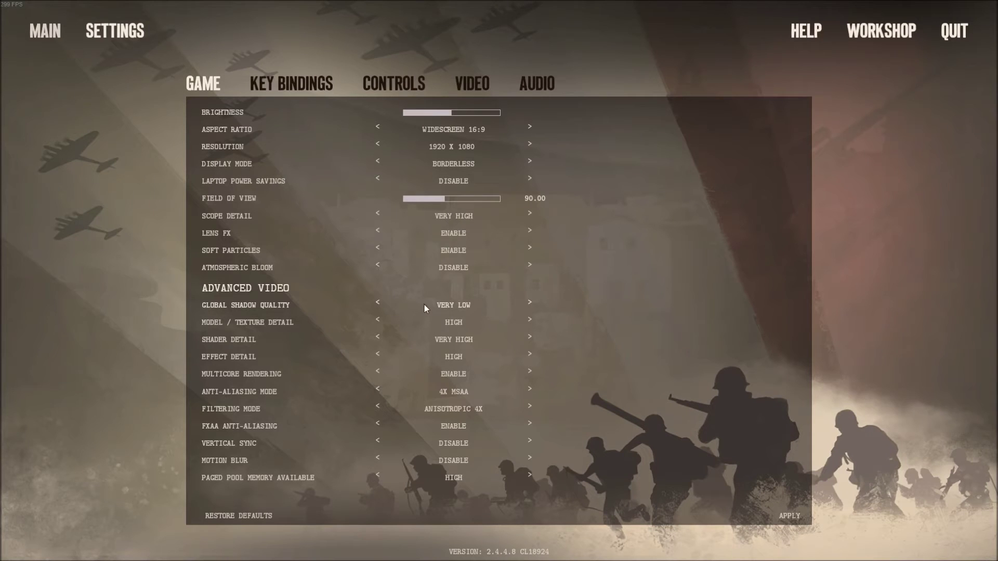
pyautogui.click(529, 302)
# - Return shadows to VERY LOW and try Model/Texture Detail values, leaving it at HIGH
pyautogui.click(530, 303)
pyautogui.click(378, 303)
pyautogui.click(379, 303)
pyautogui.click(379, 303)
pyautogui.click(379, 319)
pyautogui.click(379, 320)
pyautogui.click(530, 321)
pyautogui.click(530, 321)
# - Set Shader Detail to HIGH and start adjusting Effect Detail toward LOW
pyautogui.click(377, 336)
pyautogui.click(377, 336)
pyautogui.click(530, 338)
pyautogui.click(378, 354)
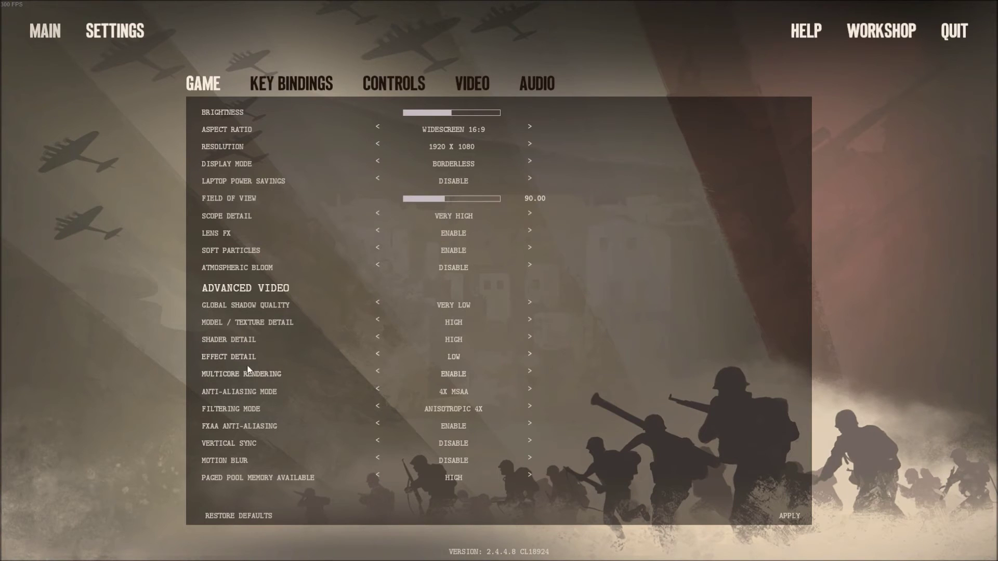
pyautogui.click(377, 355)
# - Set Effect Detail to LOW, keeping anti-aliasing at 4X MSAA
pyautogui.click(377, 354)
pyautogui.click(377, 390)
pyautogui.click(377, 390)
pyautogui.click(530, 390)
# - Step Filtering Mode through TRILINEAR to ANISOTROPIC 2X
pyautogui.click(377, 406)
pyautogui.click(374, 405)
pyautogui.click(530, 407)
pyautogui.click(529, 407)
pyautogui.click(529, 406)
# - Disable FXAA Anti-Aliasing and widen Field of View to about 108
pyautogui.click(378, 425)
pyautogui.moveTo(484, 198)
pyautogui.mouseDown()
pyautogui.moveTo(497, 199)
pyautogui.moveTo(441, 198)
pyautogui.moveTo(494, 201)
pyautogui.mouseUp()
# - Sweep Field of View through 109.25, about 93 and minimum 75, ending near 89.97
pyautogui.click(498, 200)
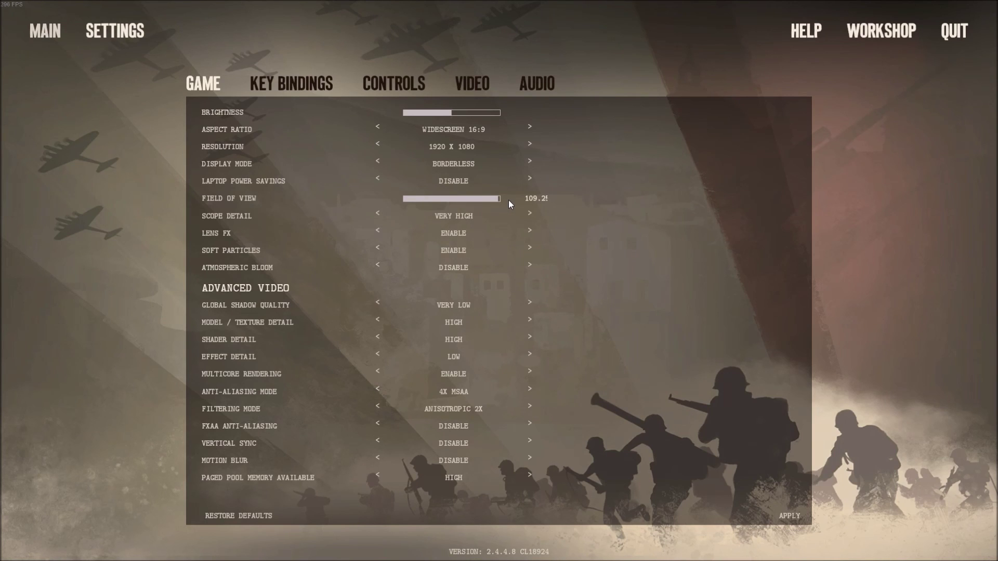
pyautogui.click(453, 198)
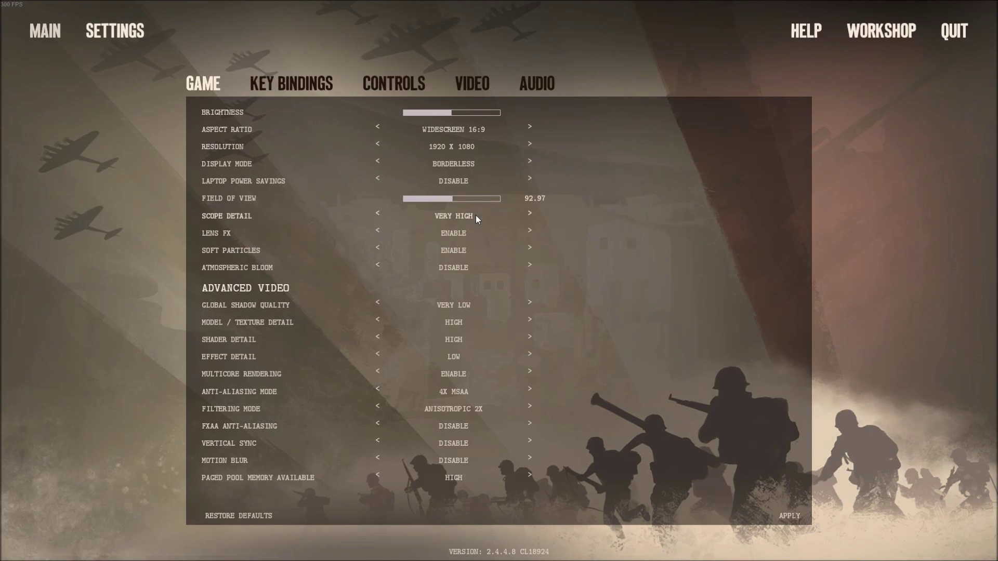
pyautogui.moveTo(444, 202); pyautogui.dragTo(407, 199)
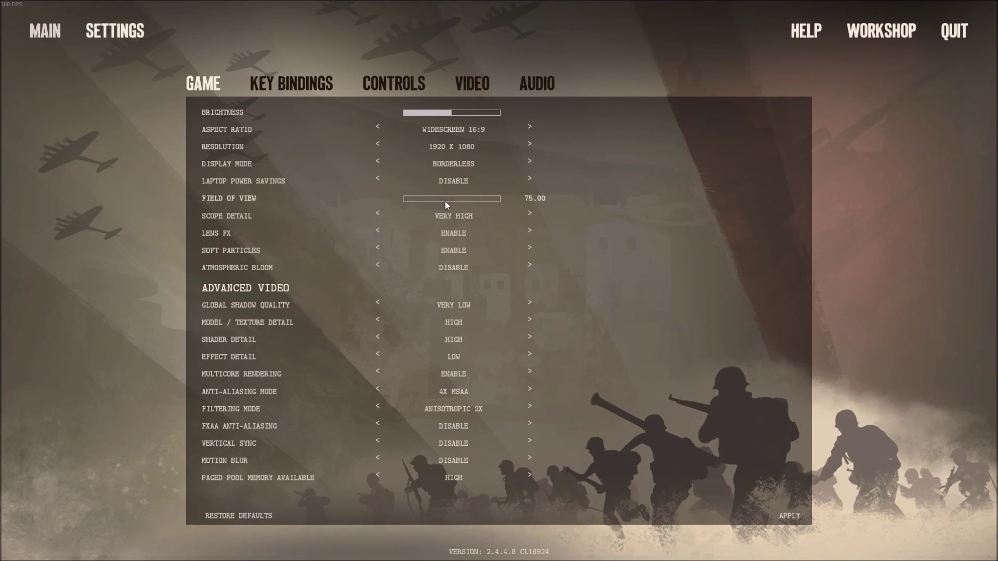
pyautogui.moveTo(444, 201)
pyautogui.mouseDown()
pyautogui.moveTo(463, 200)
pyautogui.moveTo(445, 200)
pyautogui.mouseUp()
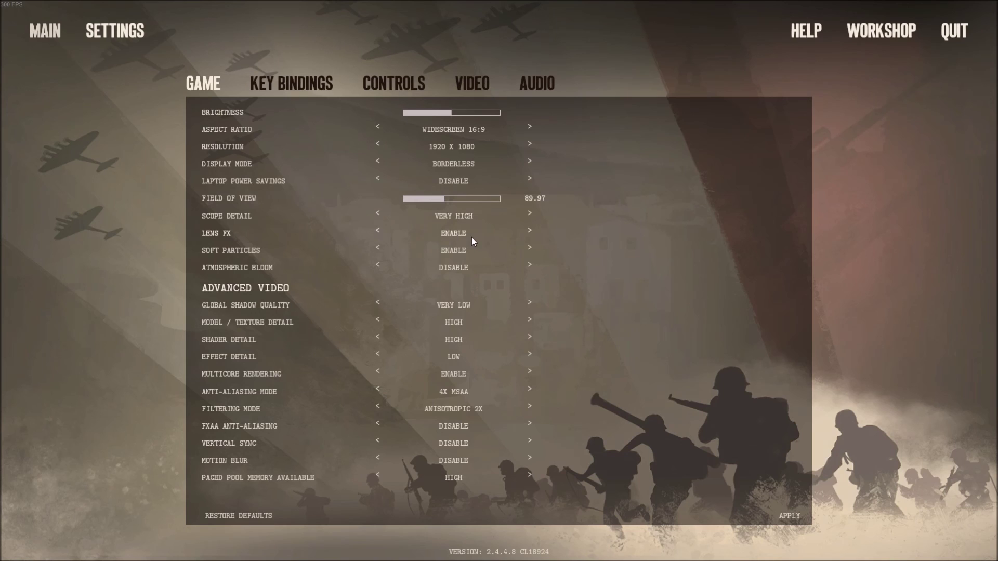